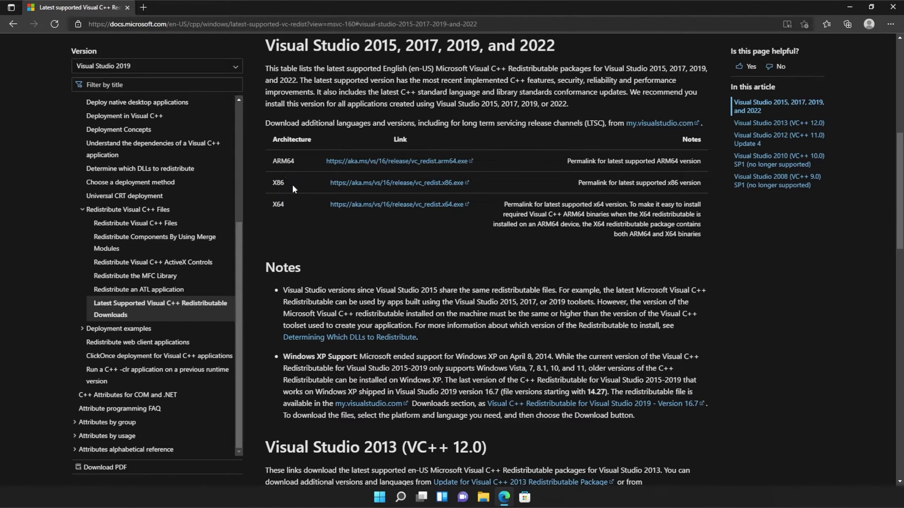
Step: Download the X86 and X64 Visual C++ Redistributable installers for Visual Studio 2015, 2017, 2019, and 2022
{"action": "left_click", "coordinate": [392, 184]}
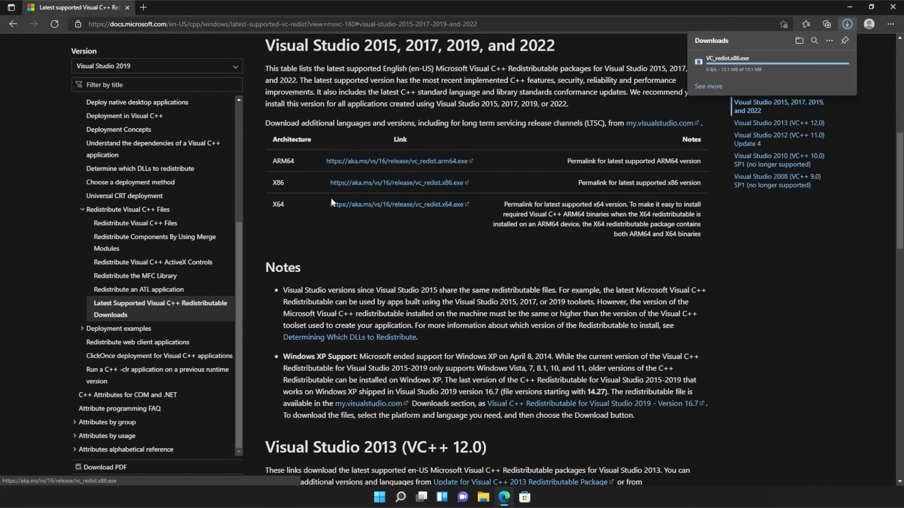
{"action": "left_click", "coordinate": [418, 210]}
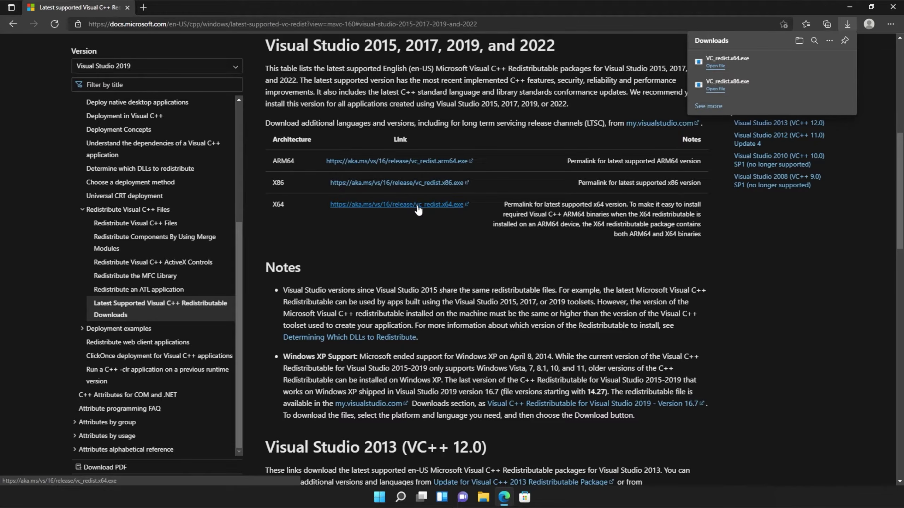
Step: Run the downloaded VC_redist.x86.exe, accept the license terms, install with administrator permission, and close the finished setup
{"action": "mouse_move", "coordinate": [771, 99]}
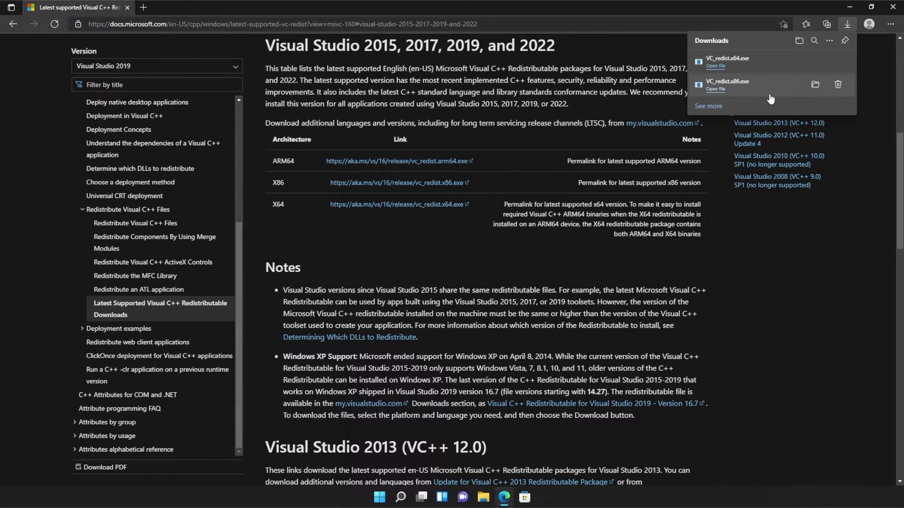
{"action": "left_click", "coordinate": [734, 89]}
{"action": "left_click", "coordinate": [850, 6]}
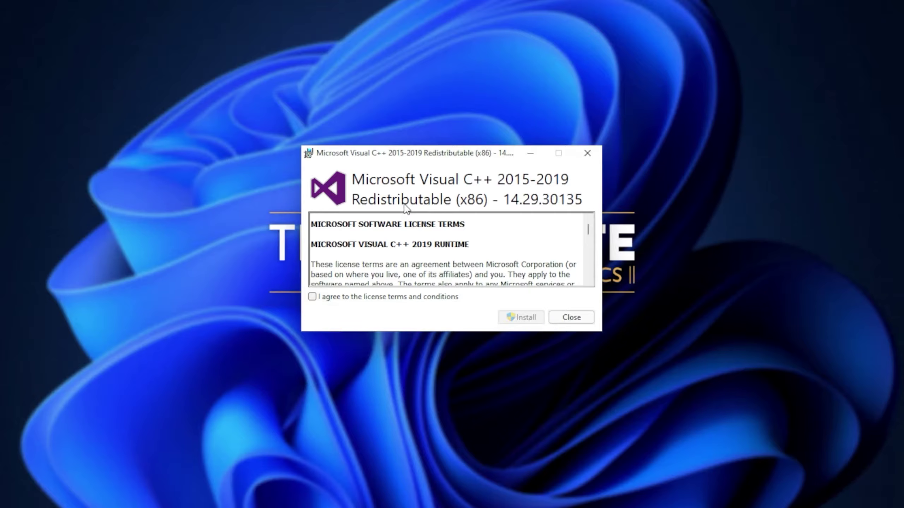
{"action": "left_click", "coordinate": [370, 300]}
{"action": "left_click", "coordinate": [528, 318]}
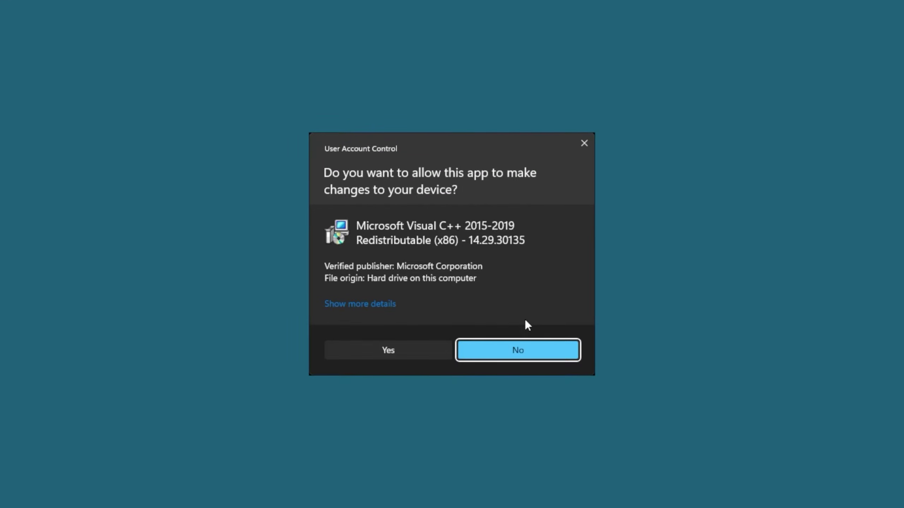
{"action": "left_click", "coordinate": [427, 351]}
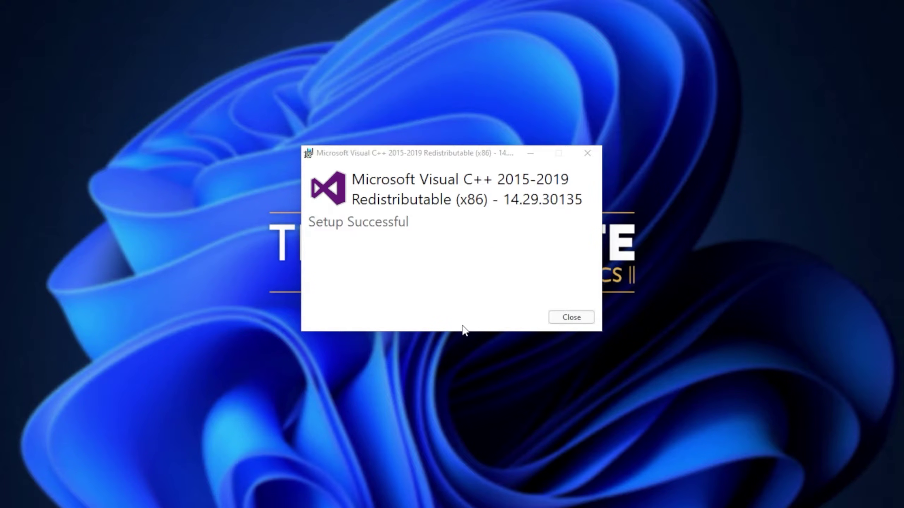
{"action": "left_click", "coordinate": [572, 317]}
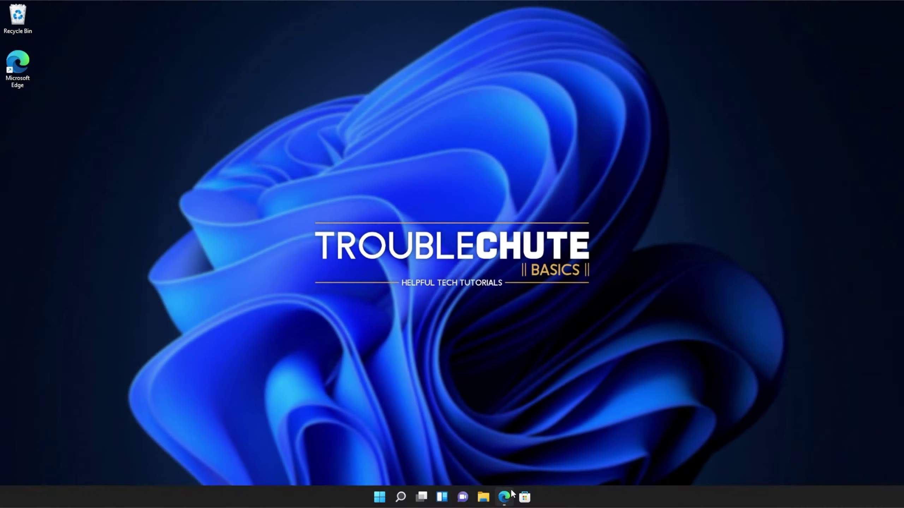
Step: Return to the browser and run the downloaded VC_redist.x64.exe, accepting the license terms, allowing the installation, and closing the setup
{"action": "left_click", "coordinate": [511, 495]}
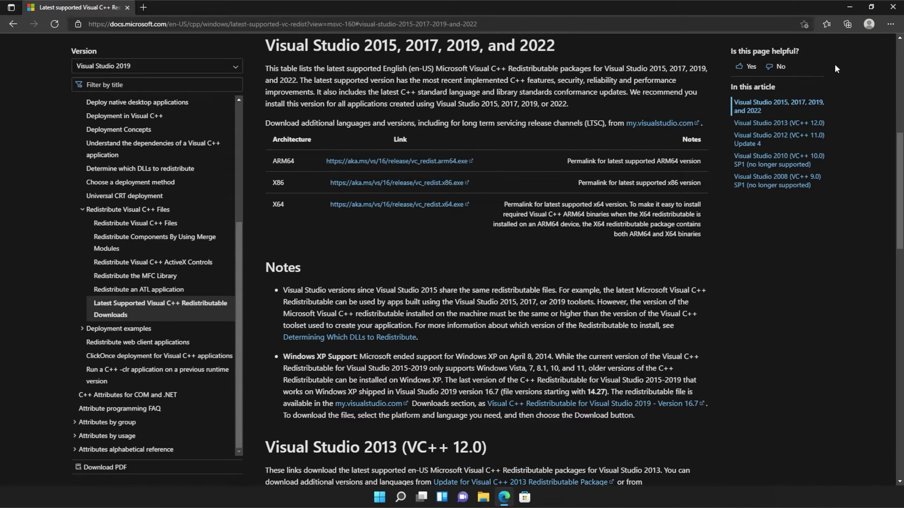
{"action": "key", "text": "ctrl+j"}
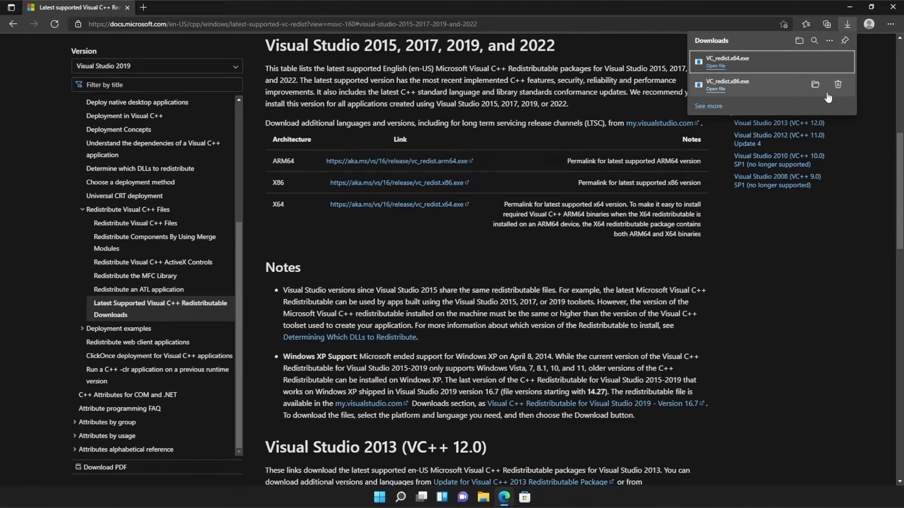
{"action": "left_click", "coordinate": [741, 65]}
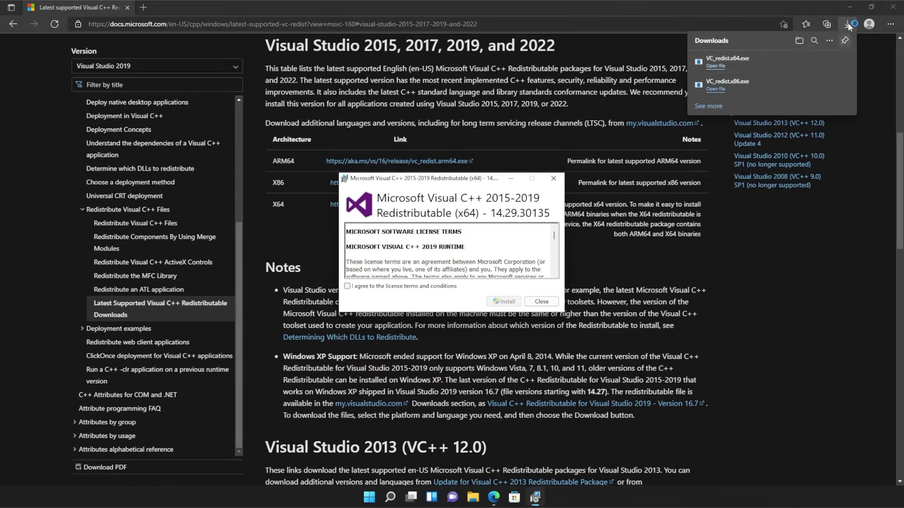
{"action": "left_click", "coordinate": [850, 7]}
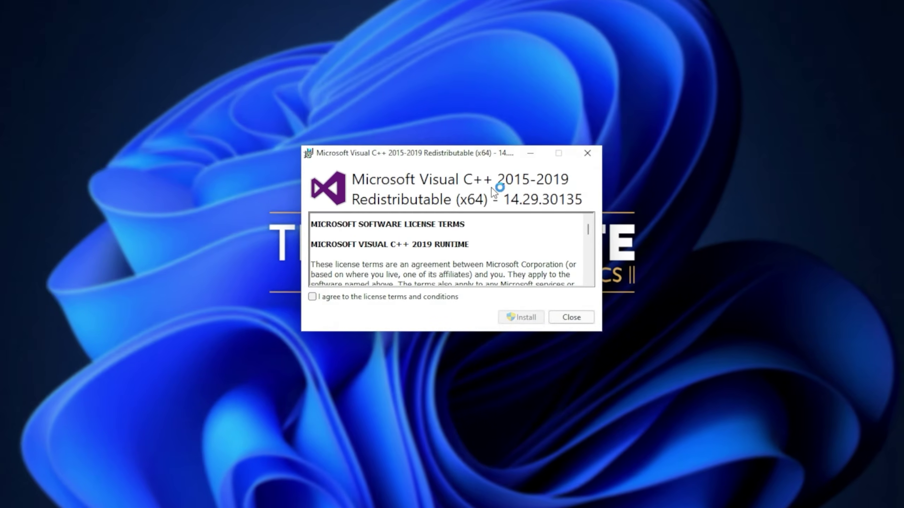
{"action": "left_click", "coordinate": [378, 296]}
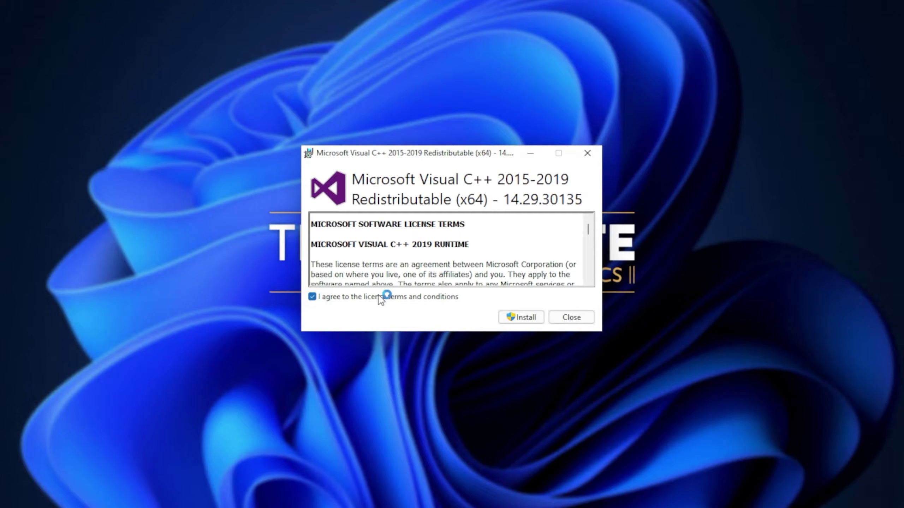
{"action": "left_click", "coordinate": [512, 319]}
{"action": "left_click", "coordinate": [414, 350]}
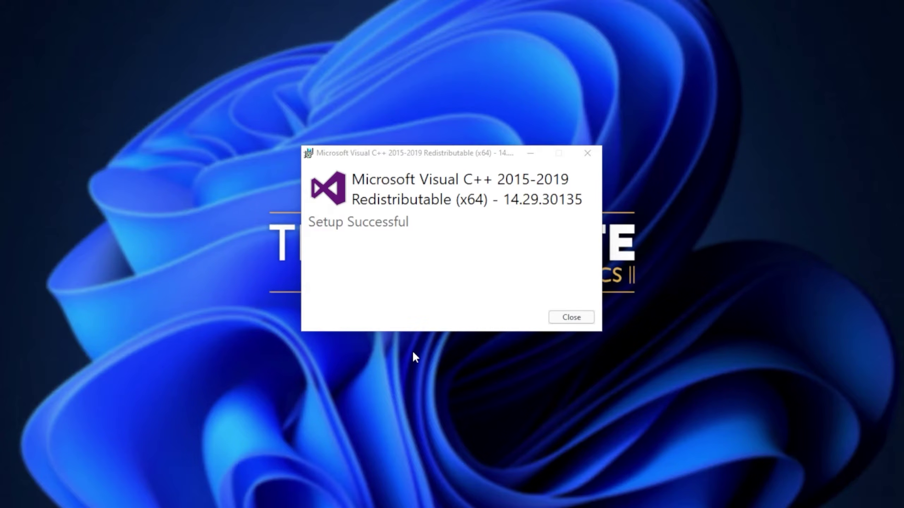
{"action": "left_click", "coordinate": [568, 318]}
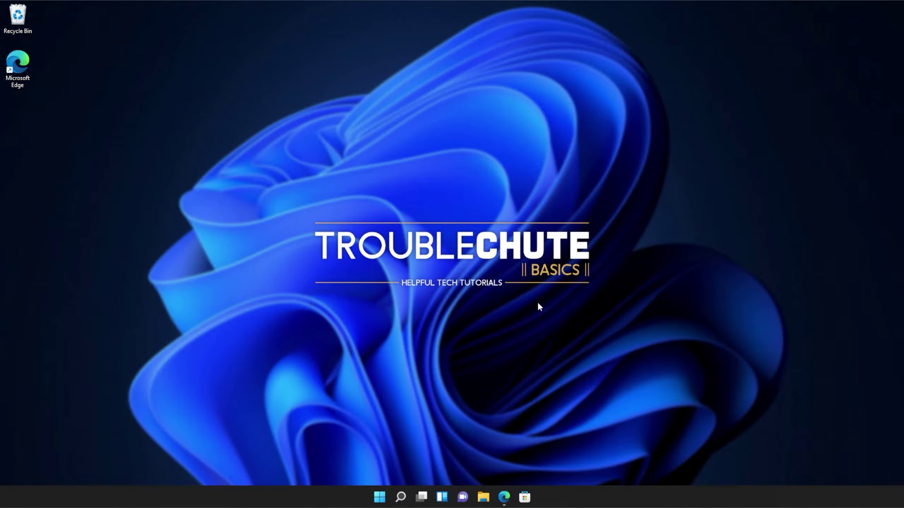
Step: Find Command Prompt by searching for cmd and run it as administrator, approving the permission request
{"action": "key", "text": "super"}
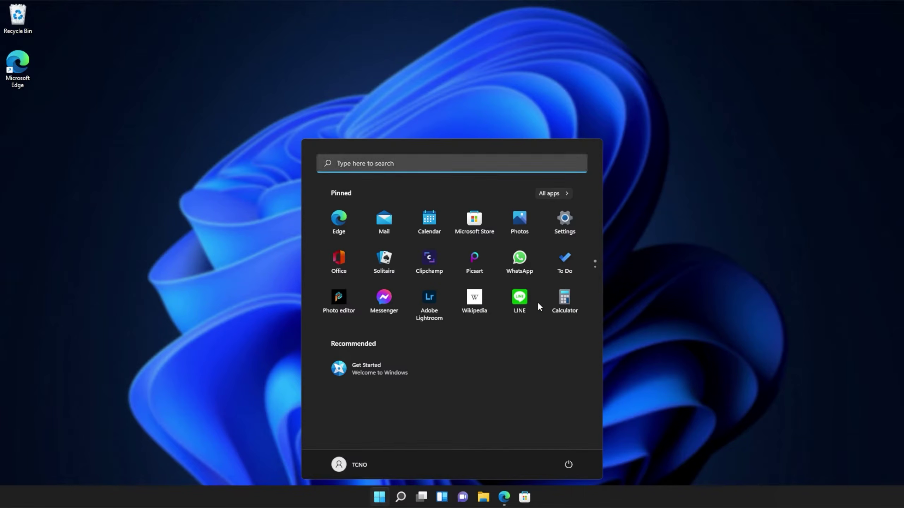
{"action": "left_click", "coordinate": [377, 166]}
{"action": "type", "text": "cmd"}
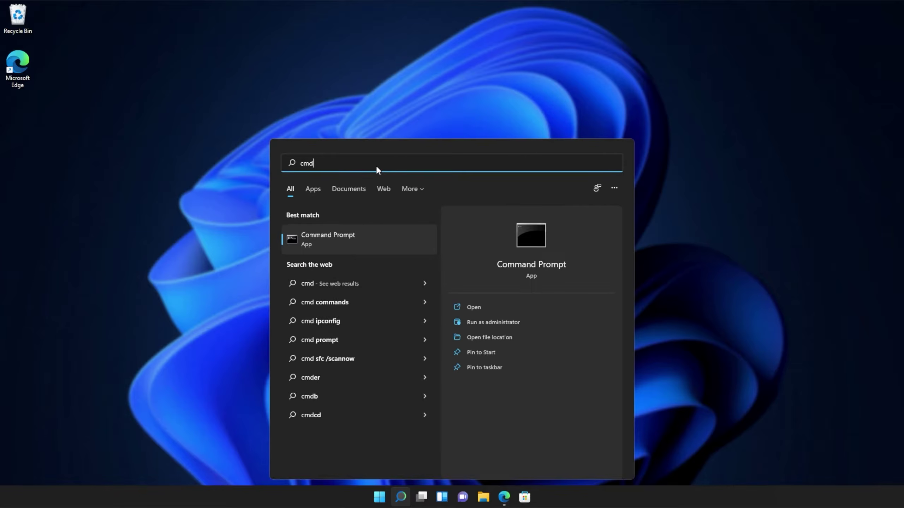
{"action": "right_click", "coordinate": [372, 236]}
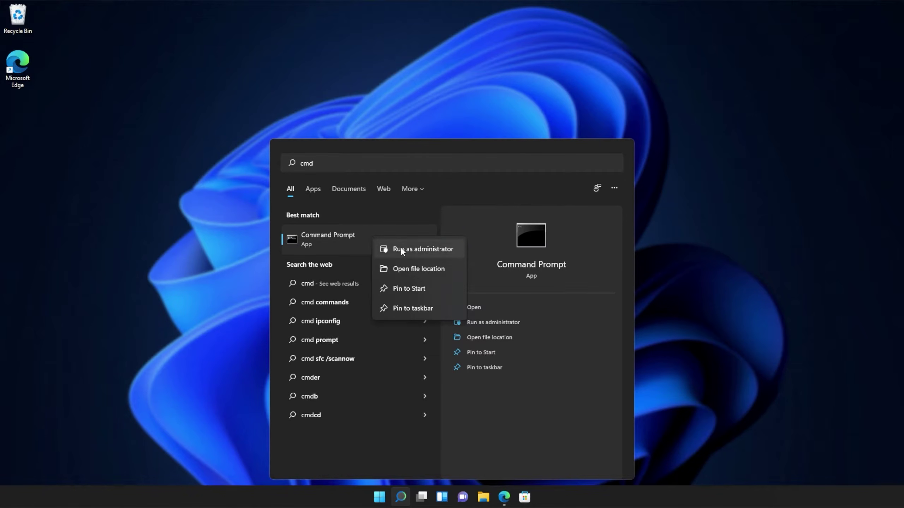
{"action": "left_click", "coordinate": [406, 249]}
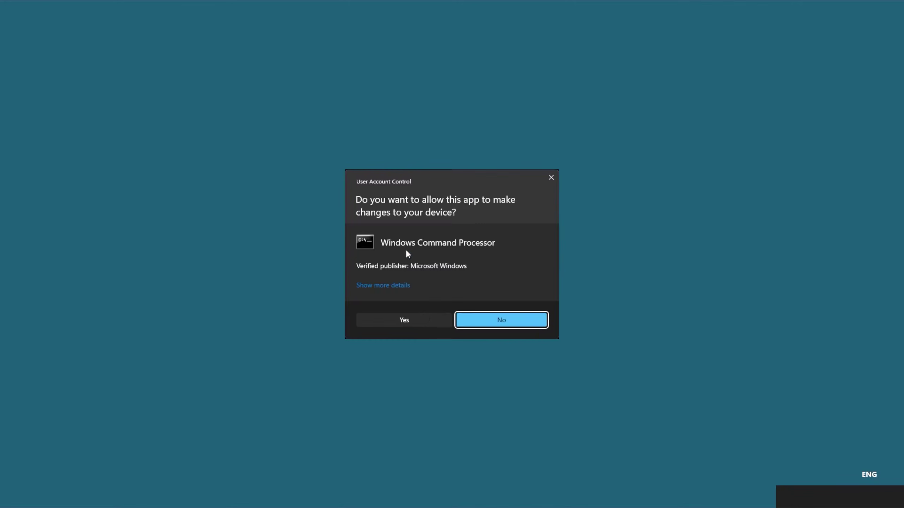
{"action": "left_click", "coordinate": [422, 324]}
Step: Center the Command Prompt window on the desktop and run the system file check command sfc /scannow
{"action": "left_click_drag", "start_coordinate": [384, 82], "coordinate": [532, 138]}
{"action": "type", "text": "sfc"}
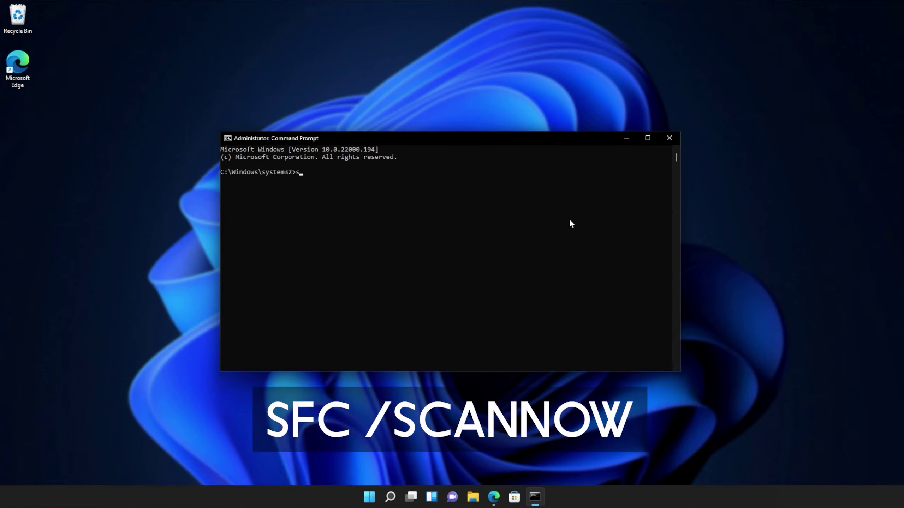
{"action": "type", "text": " /scannow"}
{"action": "key", "text": "Return"}
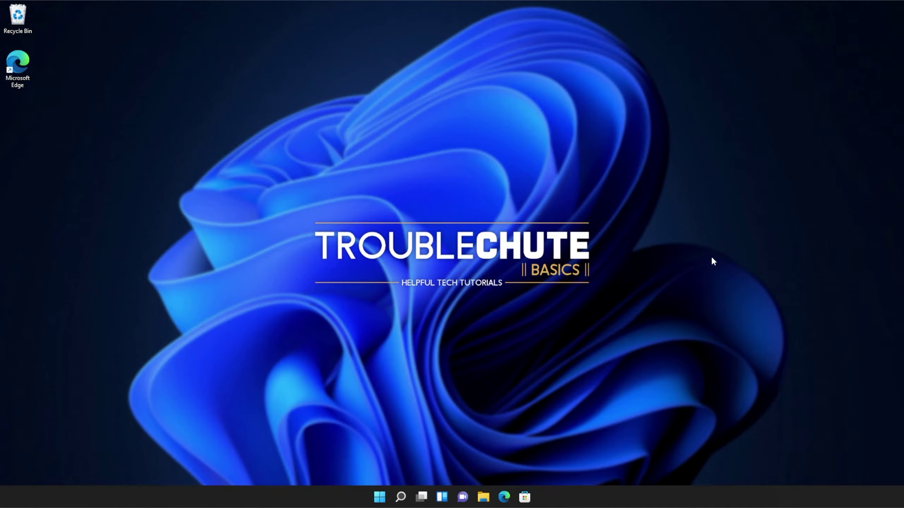
Step: In File Explorer, open Program Files (x86)\Microsoft\Edge\Application\94.0.992.38 on Local Disk (C:) and look through the program's files
{"action": "left_click", "coordinate": [484, 497]}
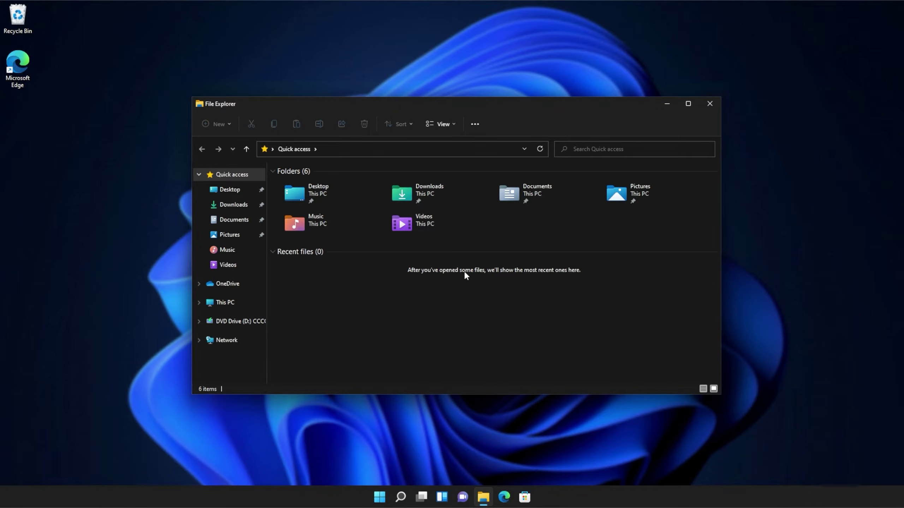
{"action": "left_click", "coordinate": [226, 303]}
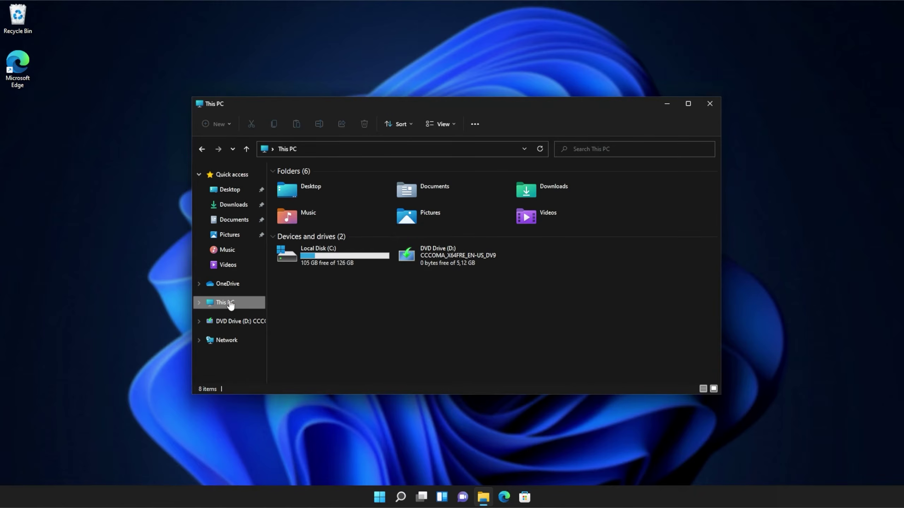
{"action": "double_click", "coordinate": [327, 257]}
{"action": "double_click", "coordinate": [314, 208]}
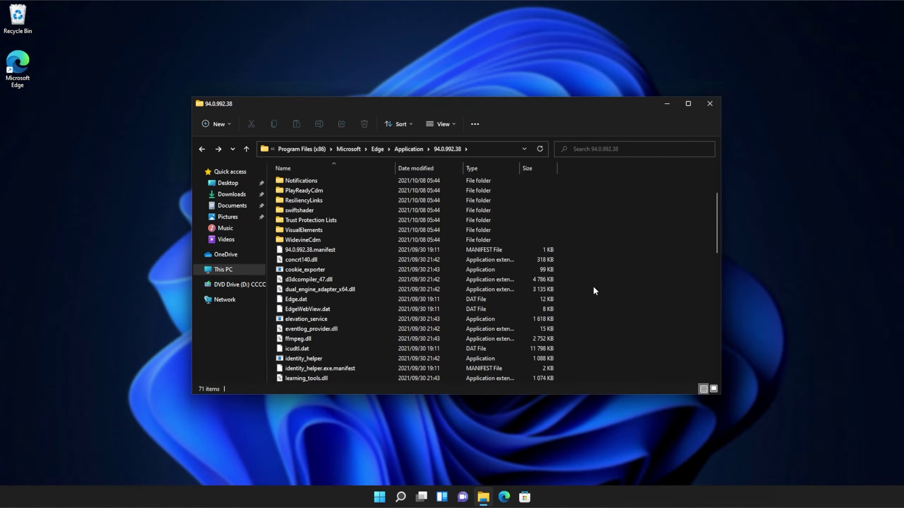
{"action": "scroll", "coordinate": [593, 291], "scroll_direction": "down", "scroll_amount": 5}
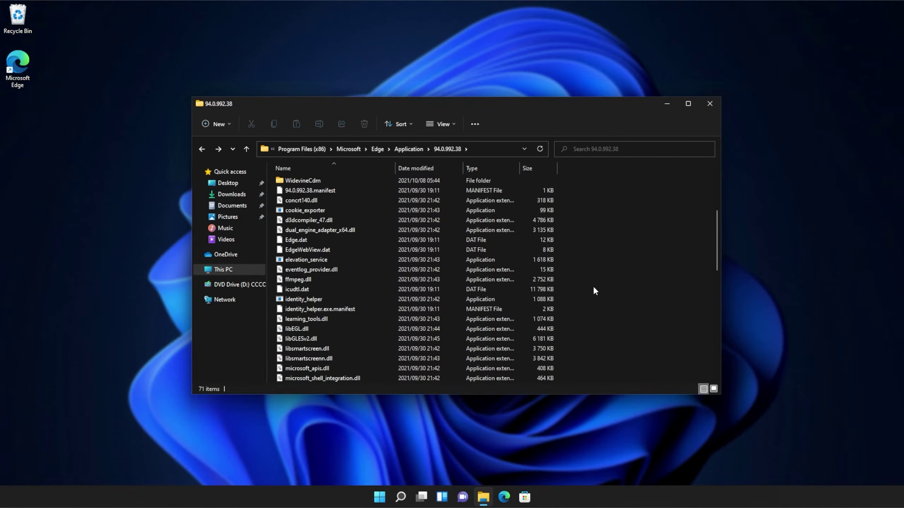
{"action": "scroll", "coordinate": [593, 285], "scroll_direction": "down", "scroll_amount": 1}
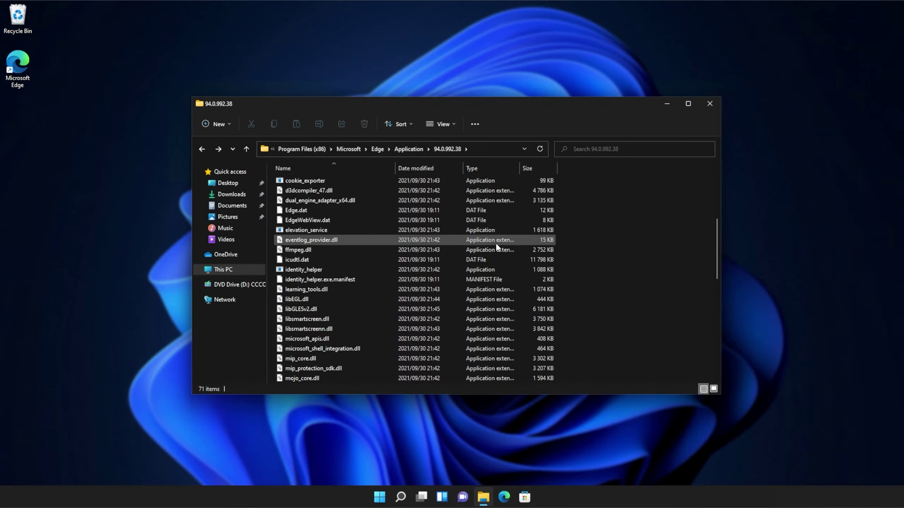
{"action": "scroll", "coordinate": [496, 243], "scroll_direction": "down", "scroll_amount": 2}
{"action": "scroll", "coordinate": [496, 243], "scroll_direction": "up", "scroll_amount": 5}
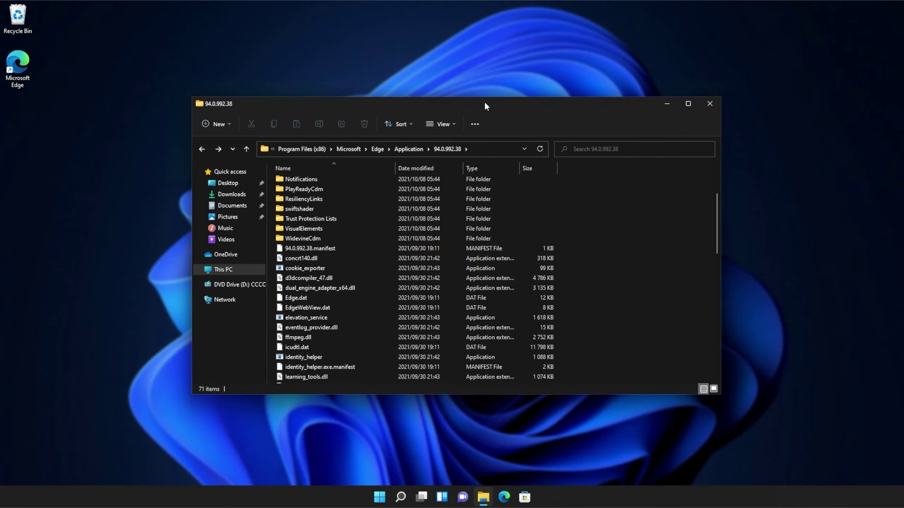
Step: Move the program folder window aside and open a second File Explorer window next to it
{"action": "left_click_drag", "start_coordinate": [339, 106], "coordinate": [518, 108]}
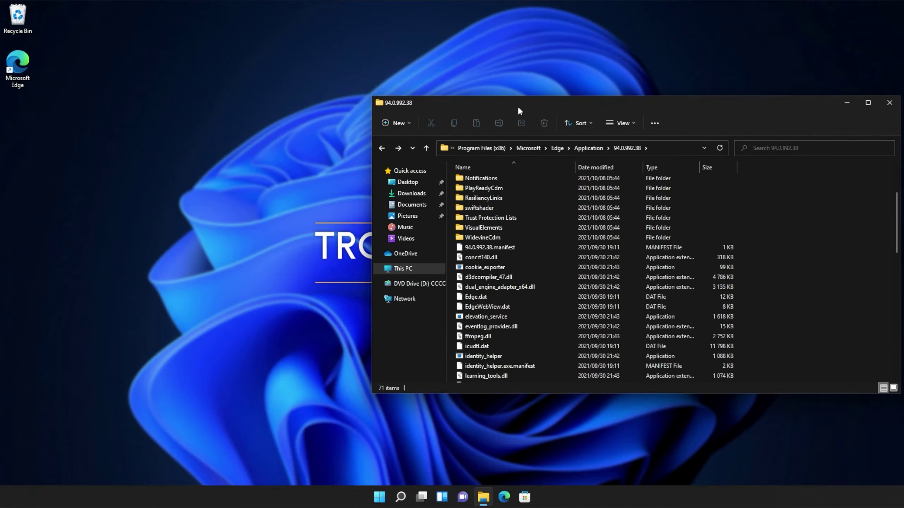
{"action": "right_click", "coordinate": [484, 497]}
{"action": "left_click", "coordinate": [452, 441]}
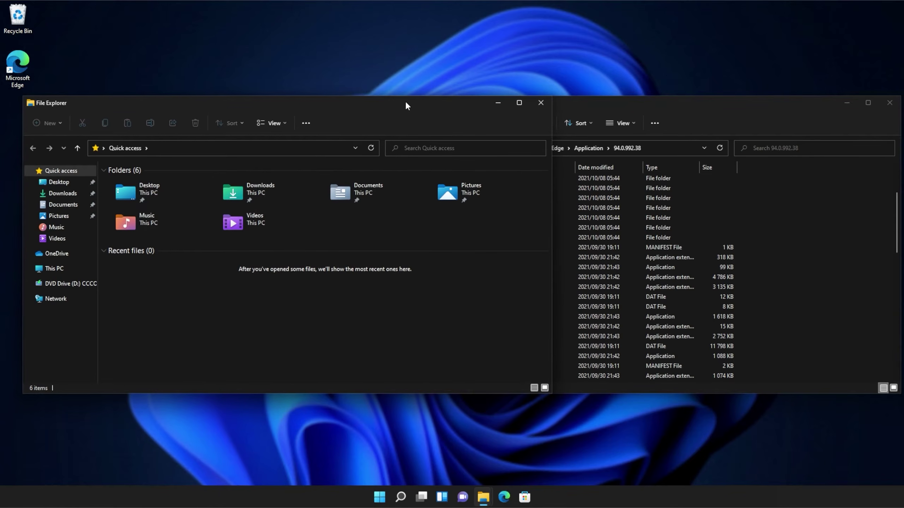
Step: In the second File Explorer window, open the Windows\System32 folder on Local Disk (C:)
{"action": "left_click", "coordinate": [62, 273]}
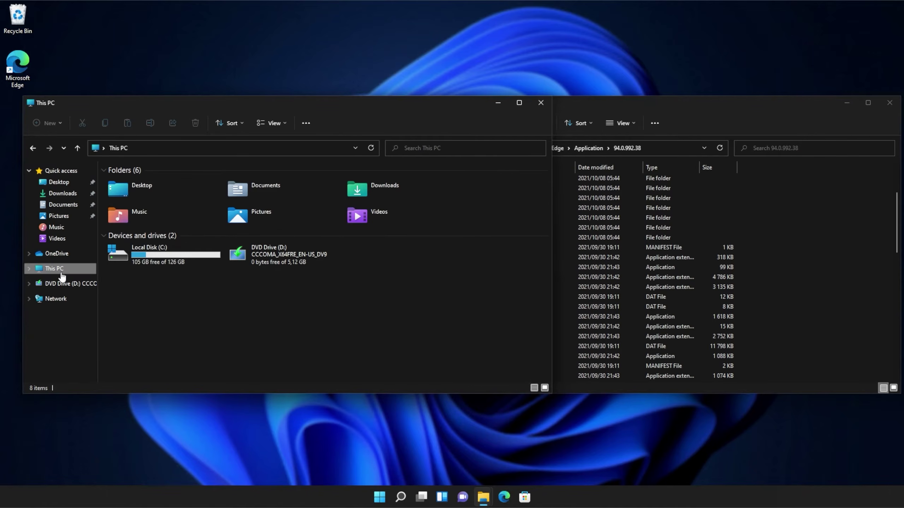
{"action": "double_click", "coordinate": [154, 258]}
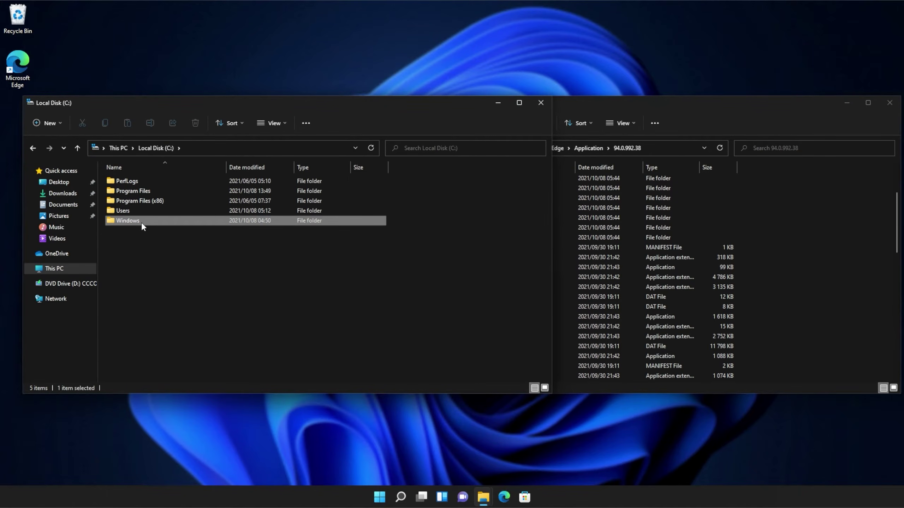
{"action": "double_click", "coordinate": [141, 221]}
{"action": "scroll", "coordinate": [144, 235], "scroll_direction": "down", "scroll_amount": 8}
{"action": "scroll", "coordinate": [144, 276], "scroll_direction": "down", "scroll_amount": 10}
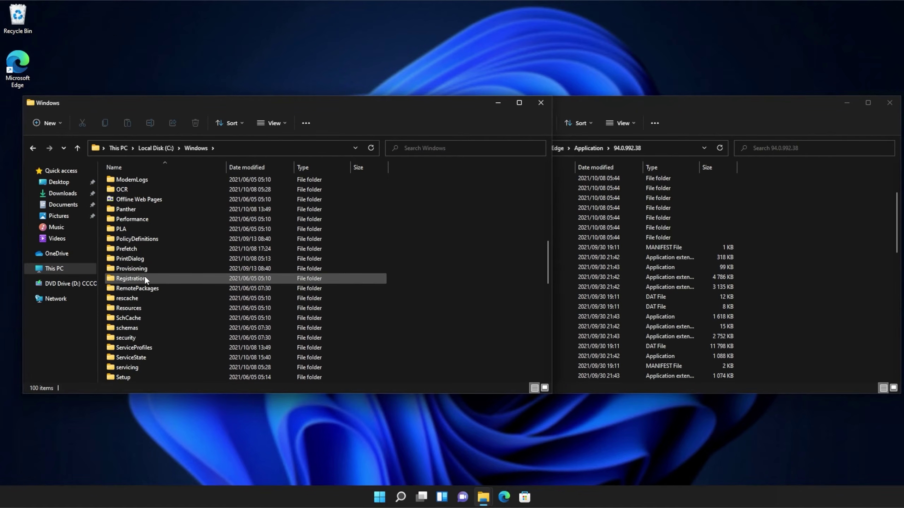
{"action": "left_click", "coordinate": [147, 280]}
{"action": "double_click", "coordinate": [146, 280]}
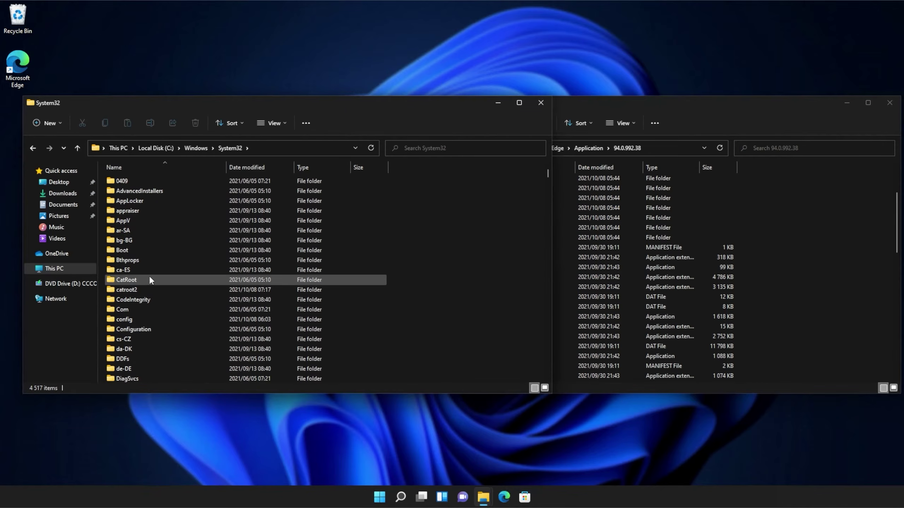
Step: Open the downlevel folder inside System32 and look through its DLL files
{"action": "scroll", "coordinate": [151, 272], "scroll_direction": "down", "scroll_amount": 3}
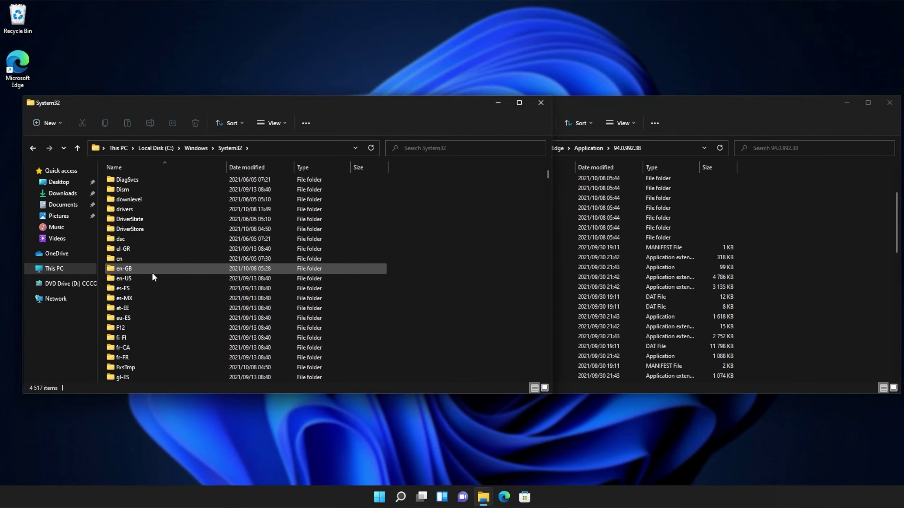
{"action": "left_click", "coordinate": [155, 200]}
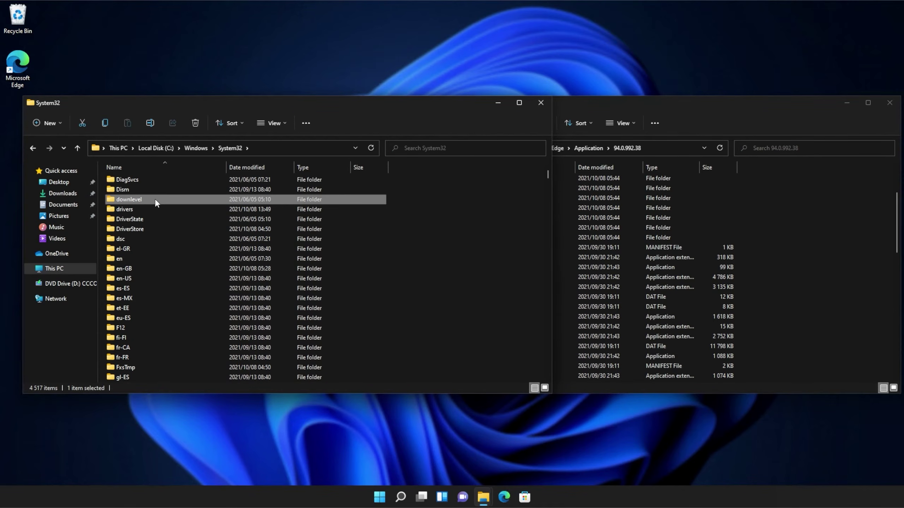
{"action": "double_click", "coordinate": [155, 200]}
{"action": "left_click_drag", "start_coordinate": [545, 186], "coordinate": [544, 165]}
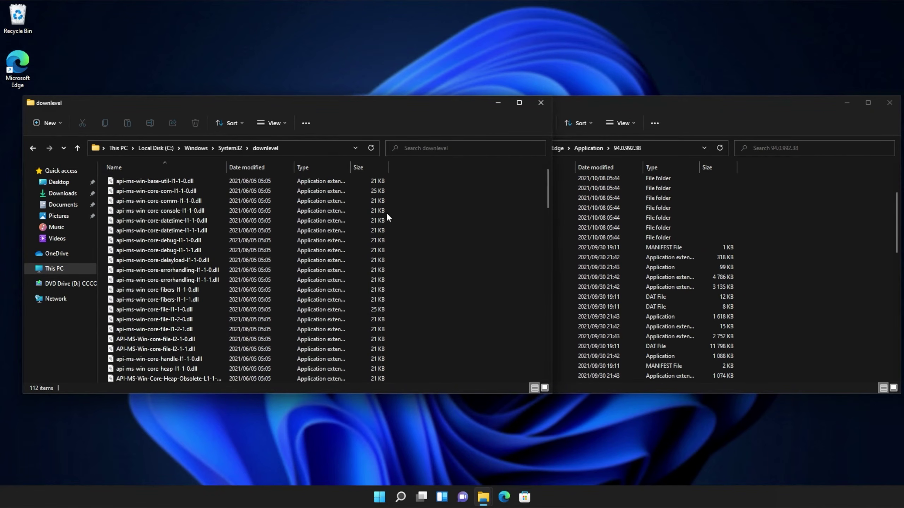
Step: Copy api-ms-win-core-console-l1-1-0.dll from the downlevel folder into the 94.0.992.38 program folder, granting administrator permission for the copy
{"action": "left_click", "coordinate": [361, 210]}
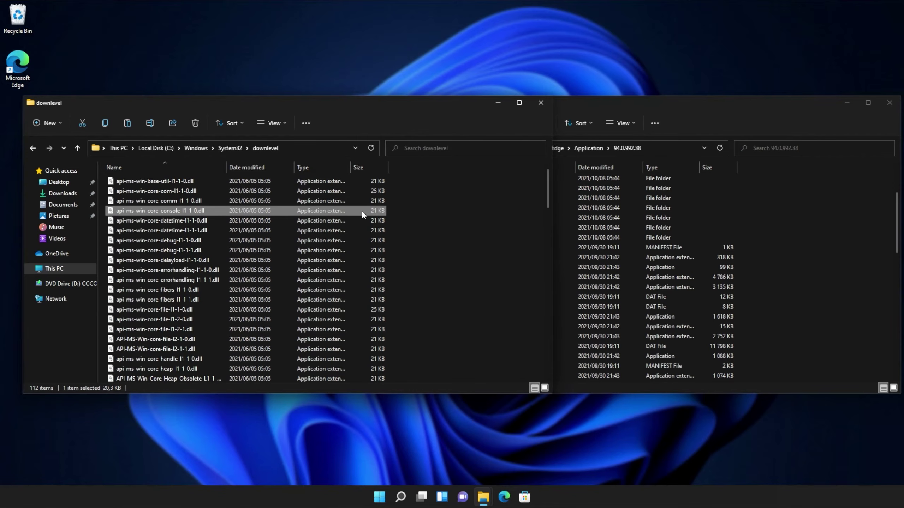
{"action": "left_click", "coordinate": [767, 215]}
{"action": "key", "text": "ctrl+v"}
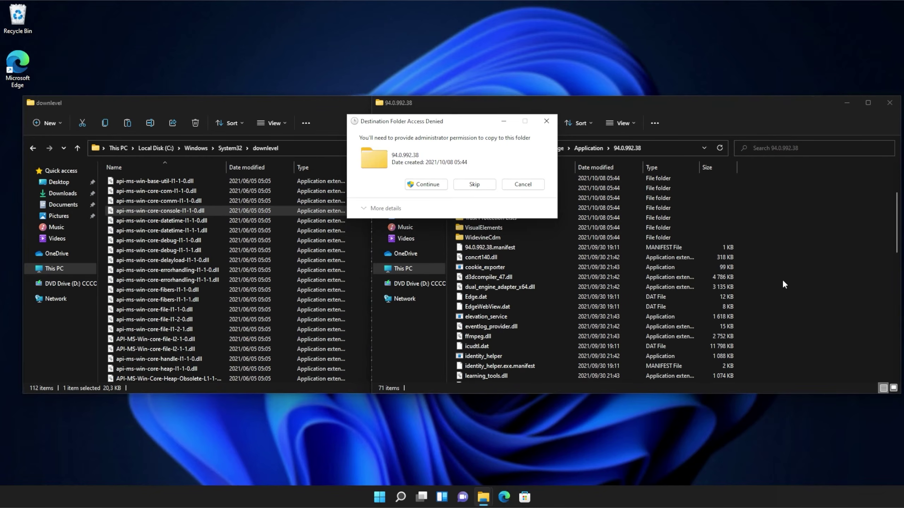
{"action": "left_click", "coordinate": [434, 187]}
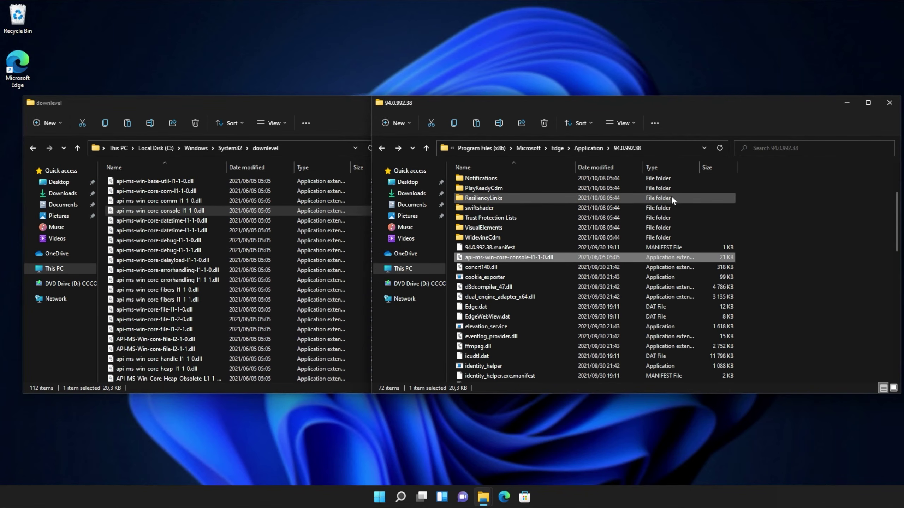
{"action": "left_click", "coordinate": [837, 215]}
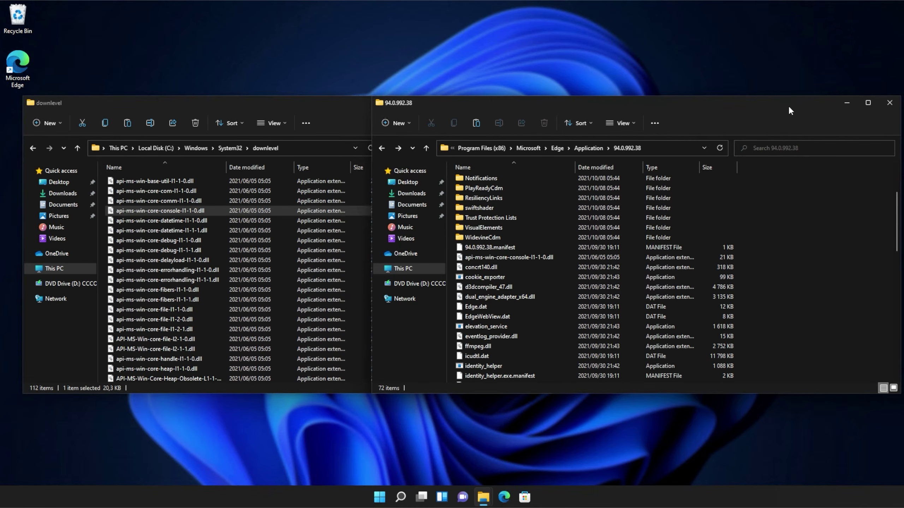
Step: Close both File Explorer windows, first the 94.0.992.38 program folder and then the downlevel folder
{"action": "left_click_drag", "start_coordinate": [786, 103], "coordinate": [611, 100]}
{"action": "left_click", "coordinate": [712, 99]}
{"action": "left_click_drag", "start_coordinate": [410, 104], "coordinate": [548, 107]}
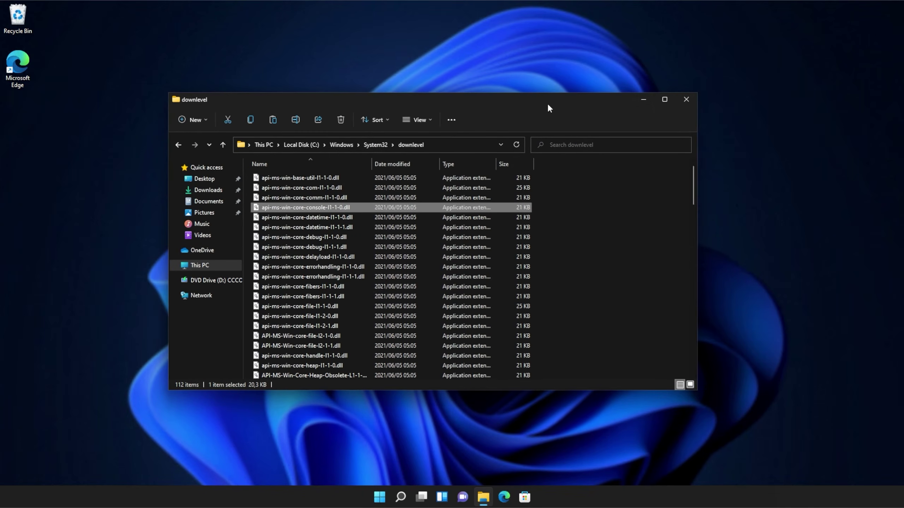
{"action": "left_click", "coordinate": [686, 100]}
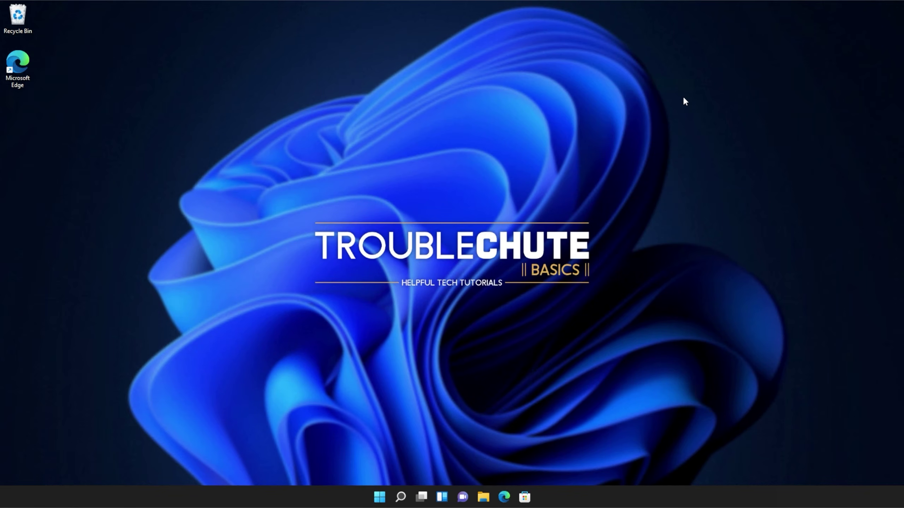